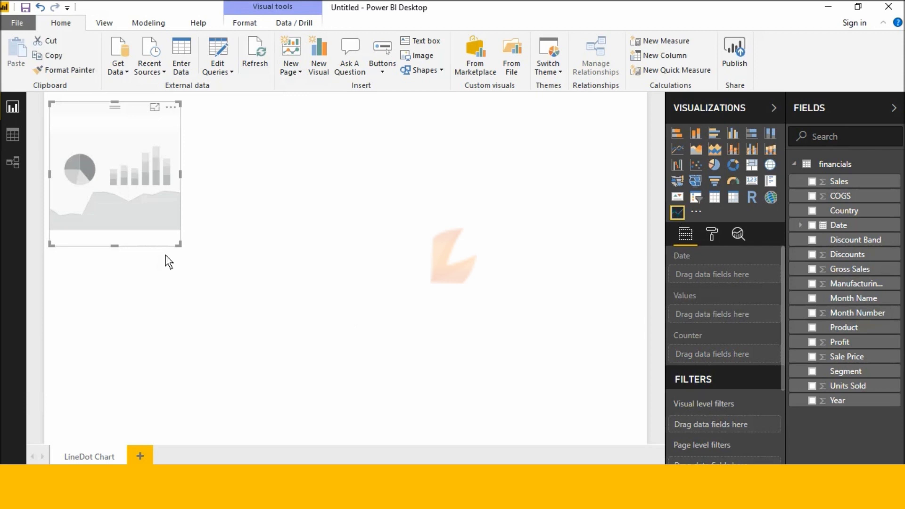
Step: Stretch the empty visual across the page and play it with Country in Date and Profit in Values
{"action": "left_click_drag", "start_coordinate": [179, 245], "coordinate": [641, 438]}
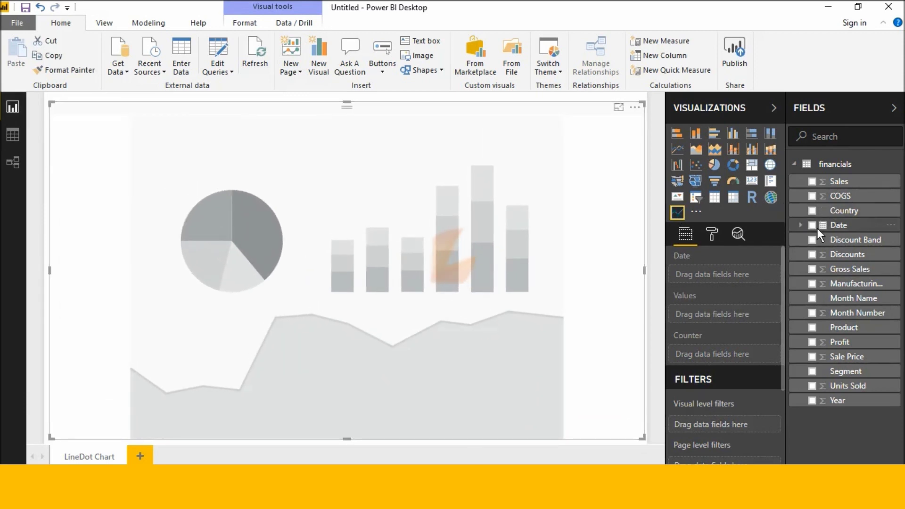
{"action": "left_click", "coordinate": [811, 211]}
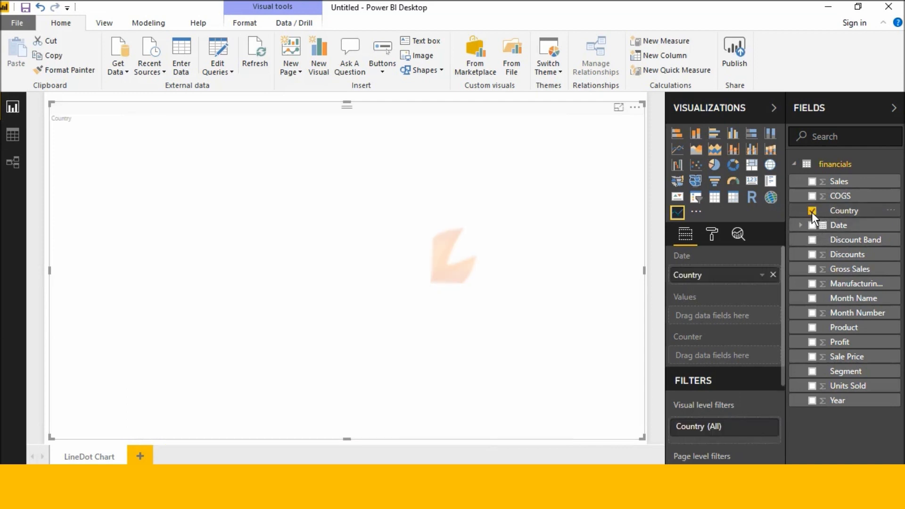
{"action": "left_click", "coordinate": [811, 341]}
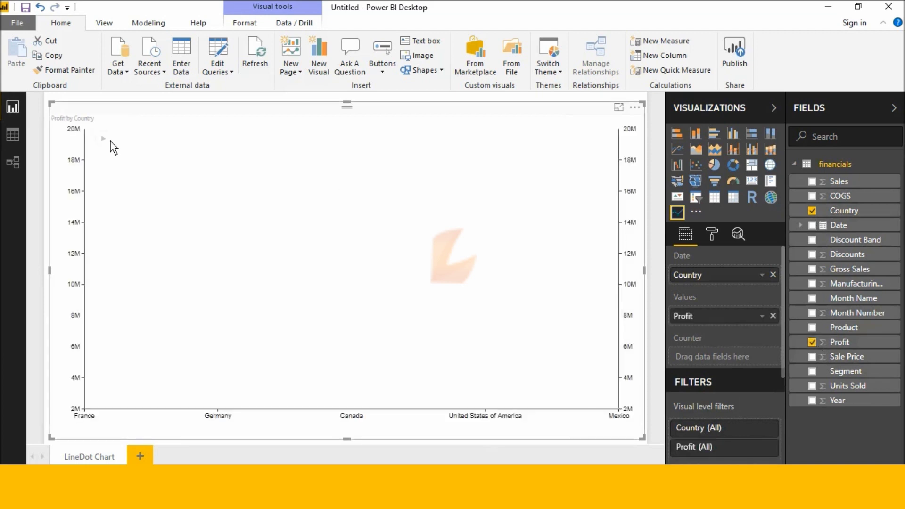
{"action": "left_click", "coordinate": [103, 139]}
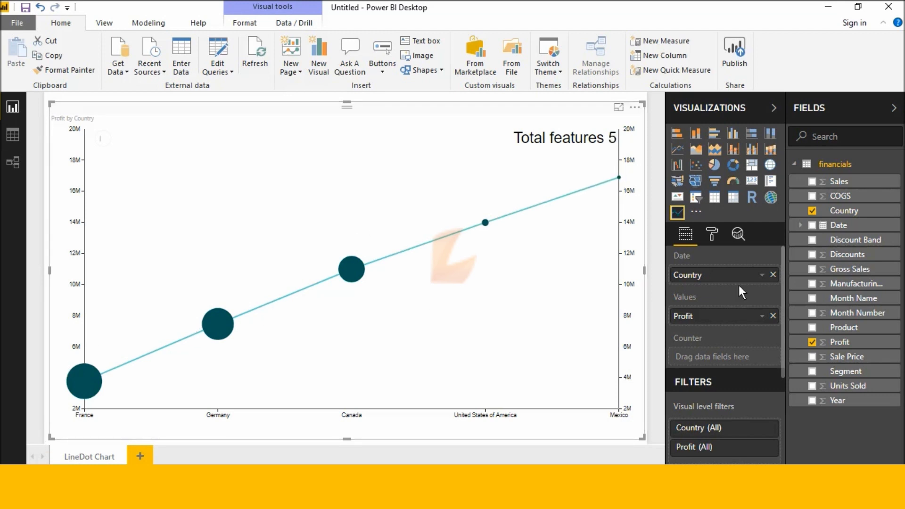
Step: Set the chart line's thickness to 7
{"action": "left_click", "coordinate": [713, 235]}
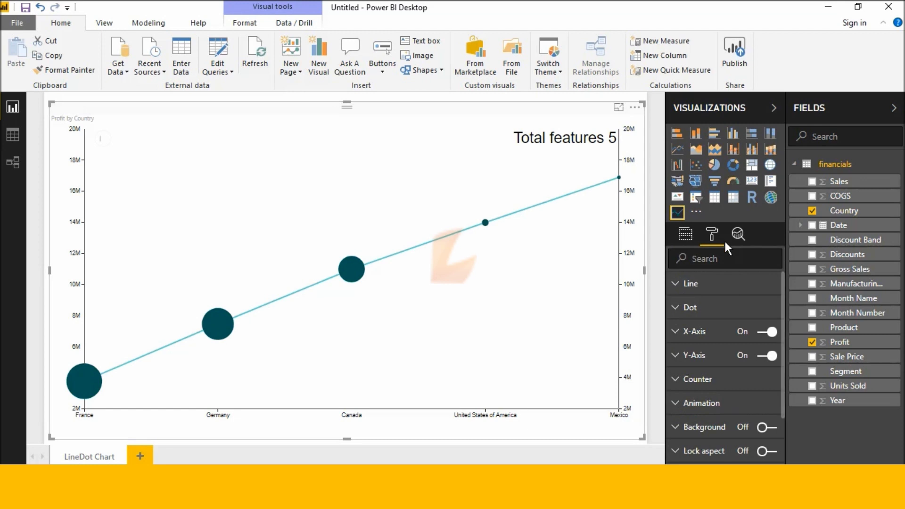
{"action": "left_click", "coordinate": [678, 283]}
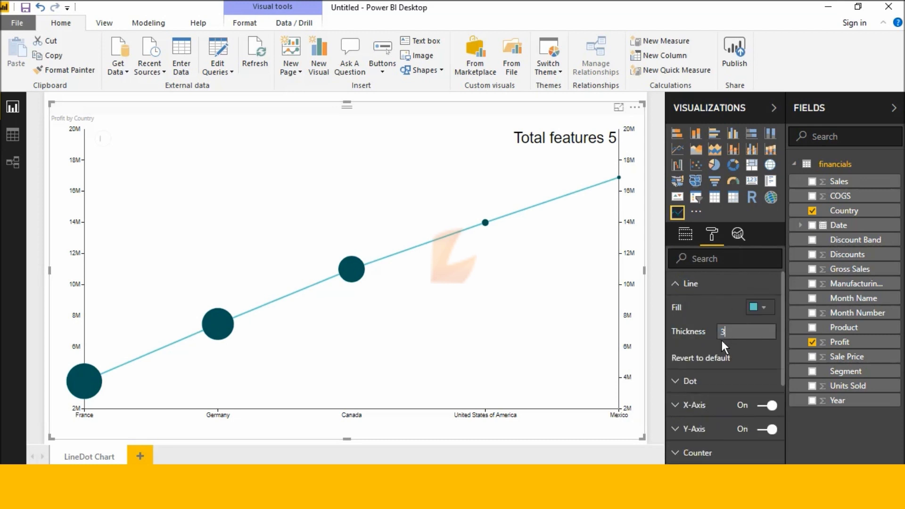
{"action": "key", "text": "Return"}
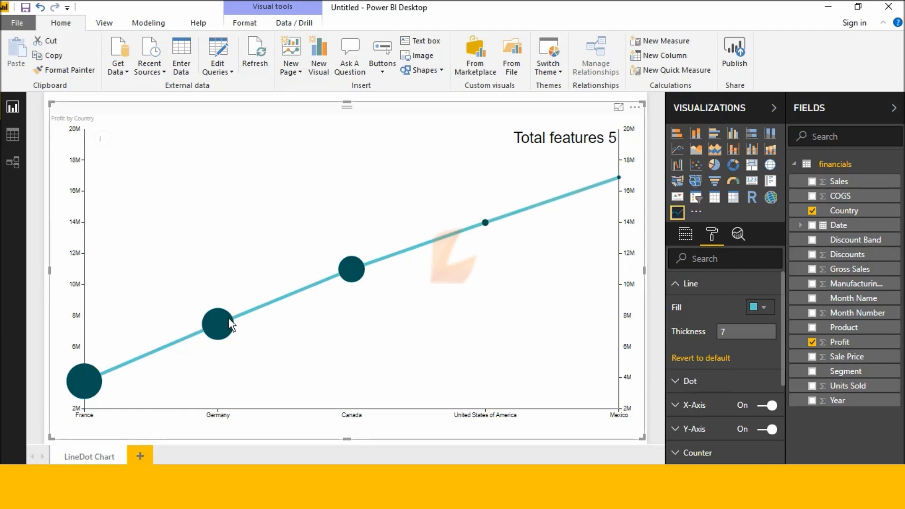
Step: Change the fill color of the chart's dots to a dark shade of the theme's red
{"action": "left_click", "coordinate": [684, 380]}
{"action": "scroll", "coordinate": [720, 357], "scroll_direction": "down", "scroll_amount": 3}
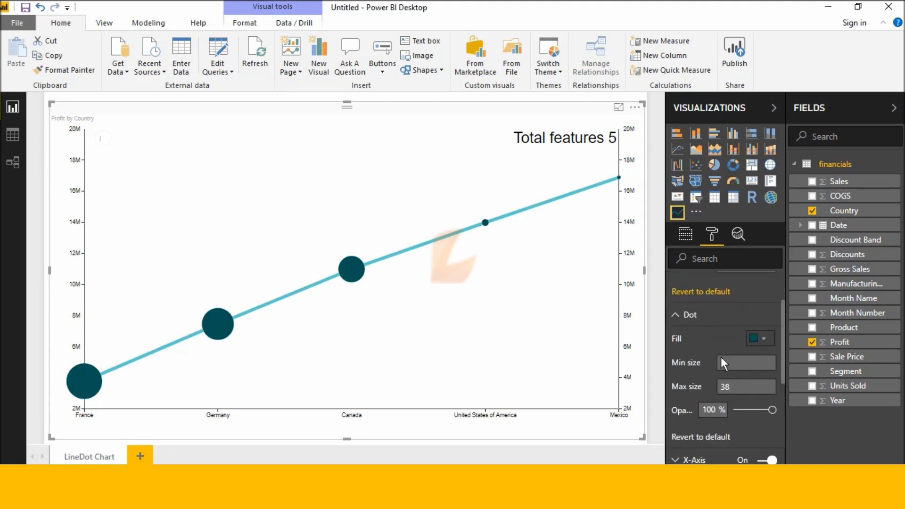
{"action": "left_click", "coordinate": [770, 341]}
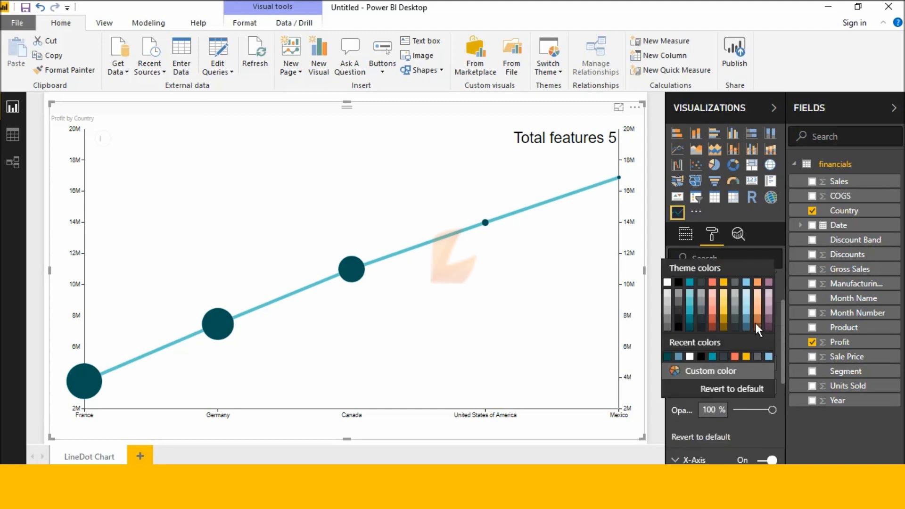
{"action": "left_click", "coordinate": [710, 319]}
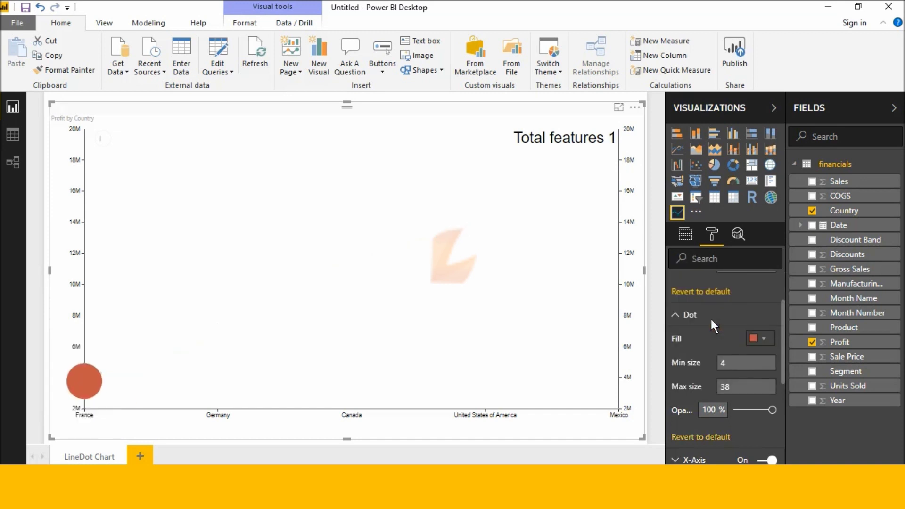
Step: Set the maximum dot size to 23
{"action": "left_click", "coordinate": [751, 393]}
{"action": "key", "text": "BackSpace"}
{"action": "type", "text": "2"}
{"action": "key", "text": "BackSpace"}
{"action": "key", "text": "BackSpace"}
{"action": "type", "text": "23"}
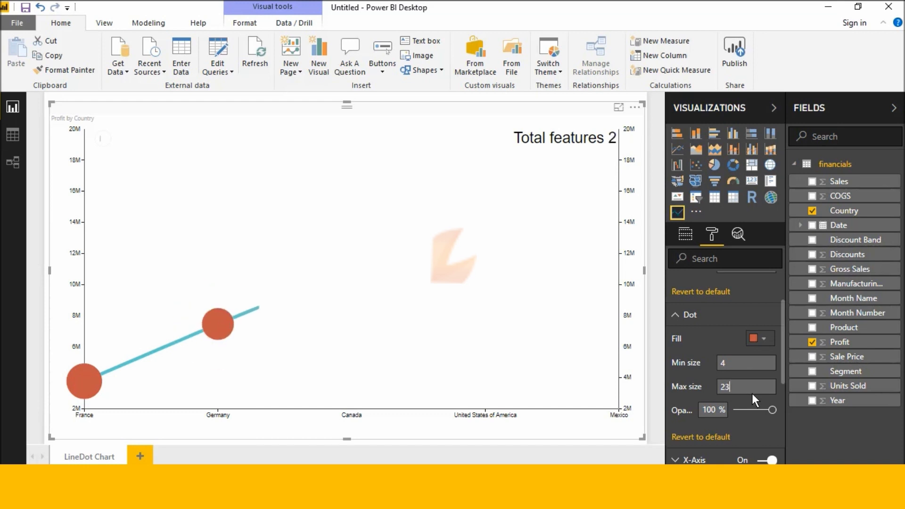
Step: Raise the minimum dot size through 12 and 19 to 23, matching the maximum dot size
{"action": "left_click", "coordinate": [741, 369]}
{"action": "key", "text": "BackSpace"}
{"action": "type", "text": "12"}
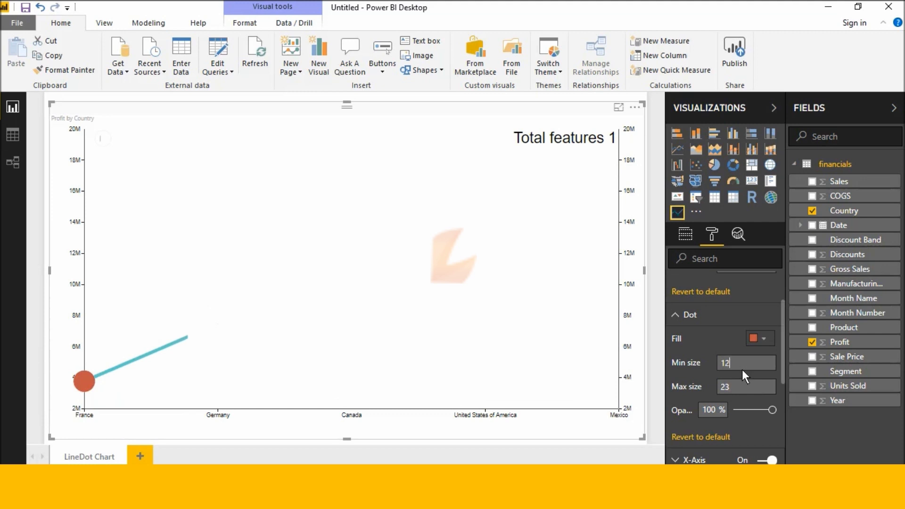
{"action": "key", "text": "BackSpace"}
{"action": "type", "text": "4"}
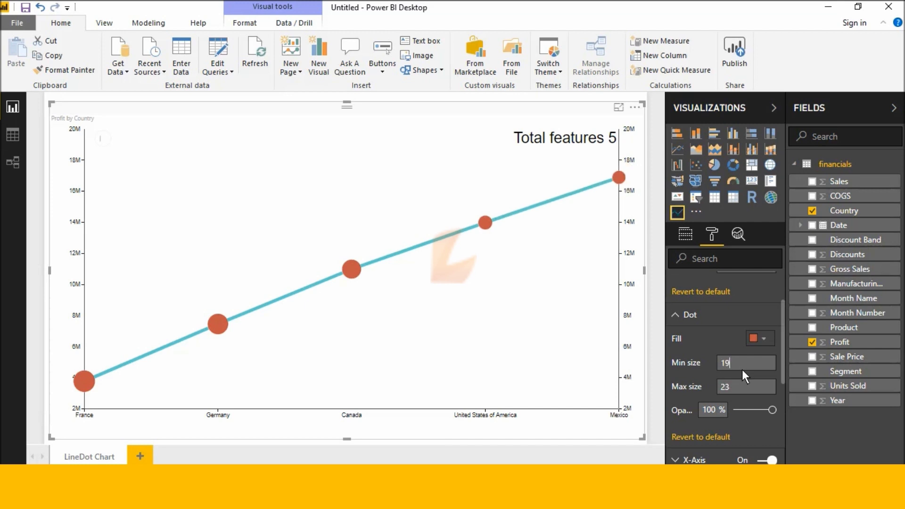
{"action": "key", "text": "BackSpace"}
{"action": "type", "text": "3"}
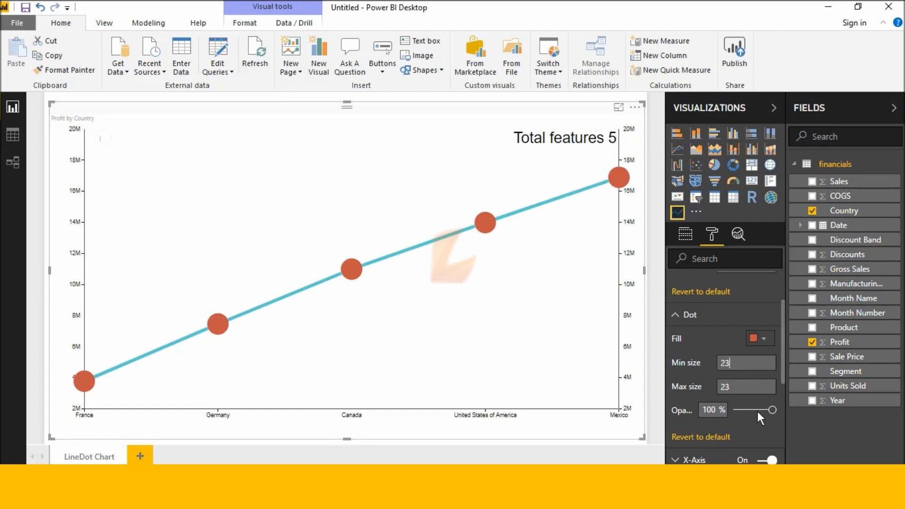
Step: Try a dot opacity of 92% and restore it to 100%
{"action": "mouse_move", "coordinate": [761, 407]}
{"action": "left_mouse_down"}
{"action": "mouse_move", "coordinate": [745, 405]}
{"action": "mouse_move", "coordinate": [770, 405]}
{"action": "left_mouse_up"}
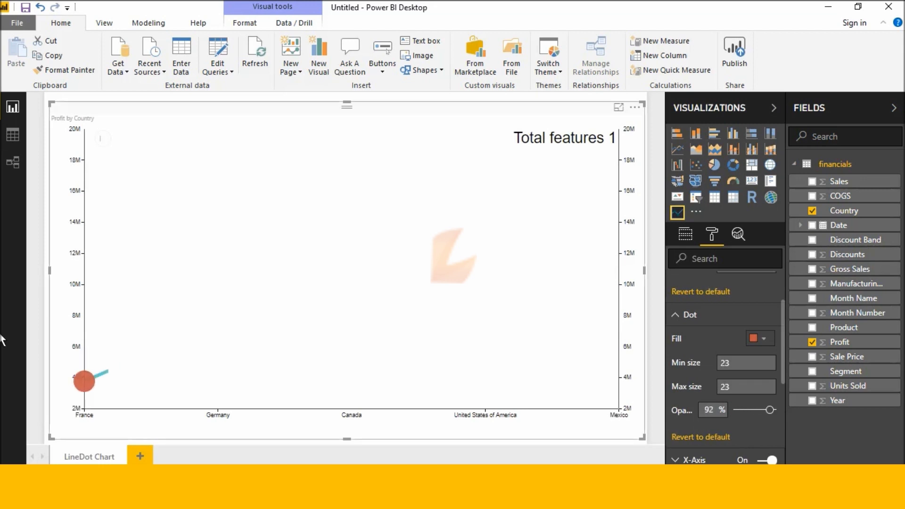
{"action": "left_click_drag", "start_coordinate": [768, 411], "coordinate": [779, 418]}
Step: Turn off the X-Axis, and try the chart without the Y-Axis before turning that axis back on
{"action": "scroll", "coordinate": [779, 418], "scroll_direction": "down", "scroll_amount": 2}
{"action": "left_click", "coordinate": [767, 397]}
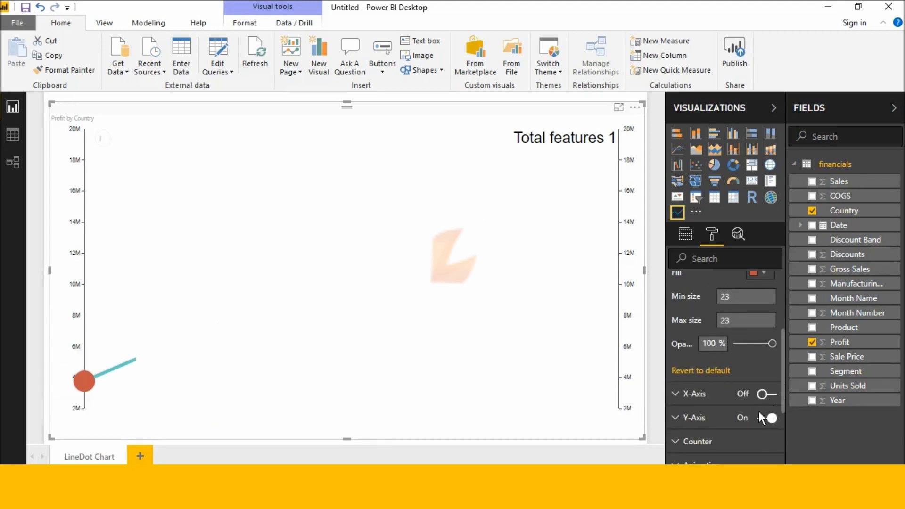
{"action": "left_click", "coordinate": [761, 414]}
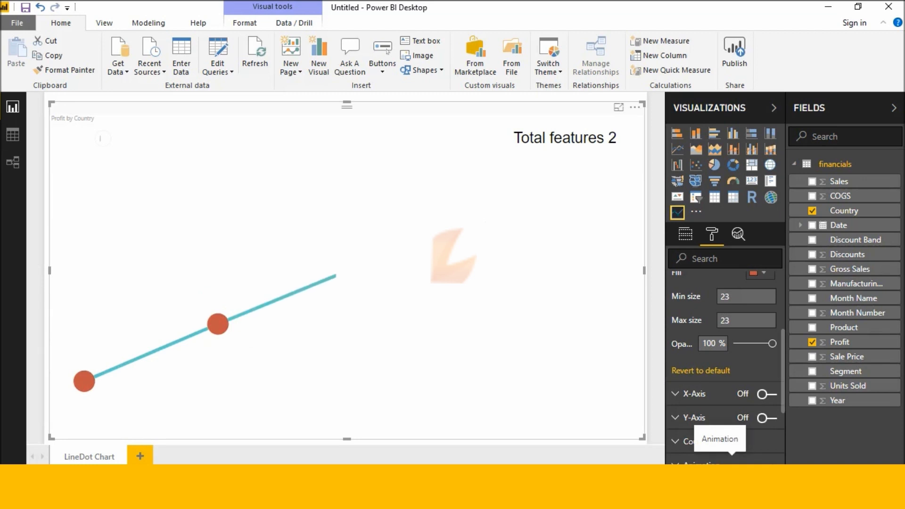
{"action": "scroll", "coordinate": [774, 436], "scroll_direction": "down", "scroll_amount": 3}
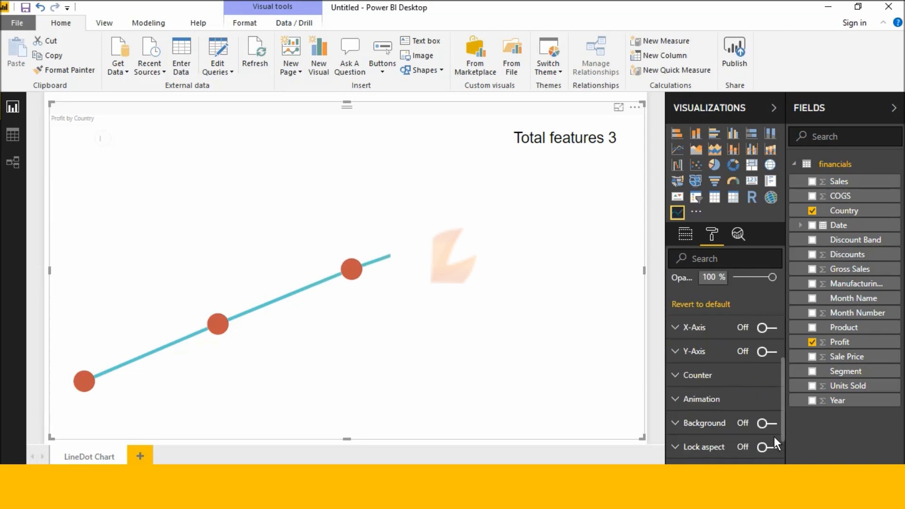
{"action": "left_click", "coordinate": [760, 356]}
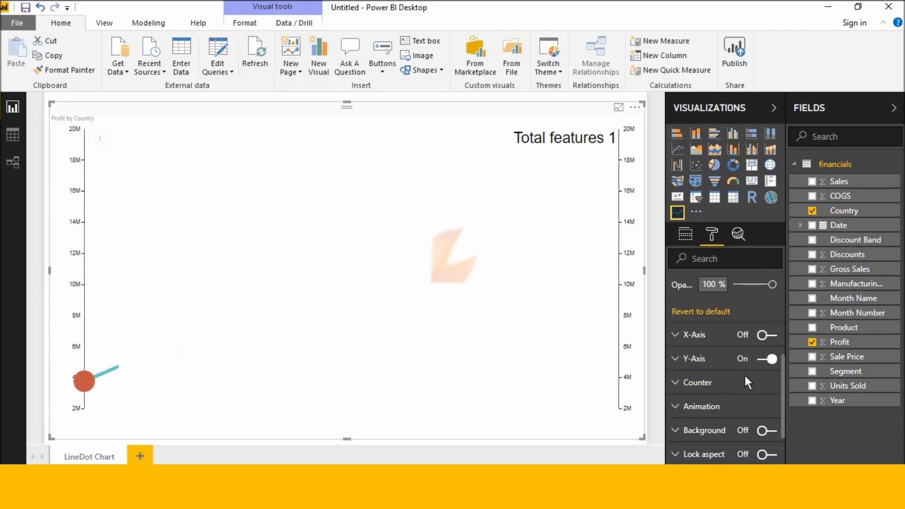
Step: Set the counter's title to "LineDot Chart"
{"action": "left_click", "coordinate": [681, 376]}
{"action": "scroll", "coordinate": [693, 373], "scroll_direction": "down", "scroll_amount": 3}
{"action": "left_click", "coordinate": [726, 336]}
{"action": "type", "text": "LineDot Chart"}
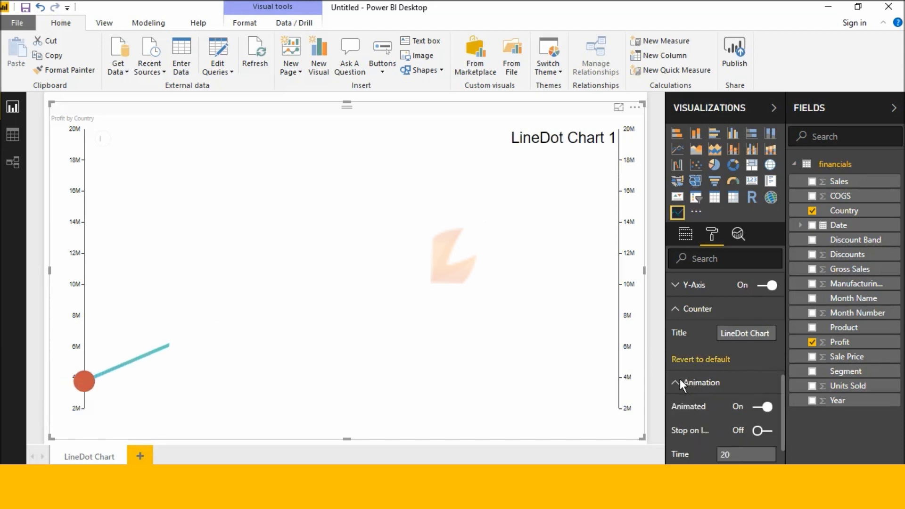
Step: Try the chart with its animation turned off, and turn it back on with a time of 7
{"action": "left_click", "coordinate": [679, 380]}
{"action": "left_click", "coordinate": [758, 345]}
{"action": "left_click", "coordinate": [756, 341]}
{"action": "left_click", "coordinate": [757, 341]}
{"action": "left_click", "coordinate": [761, 364]}
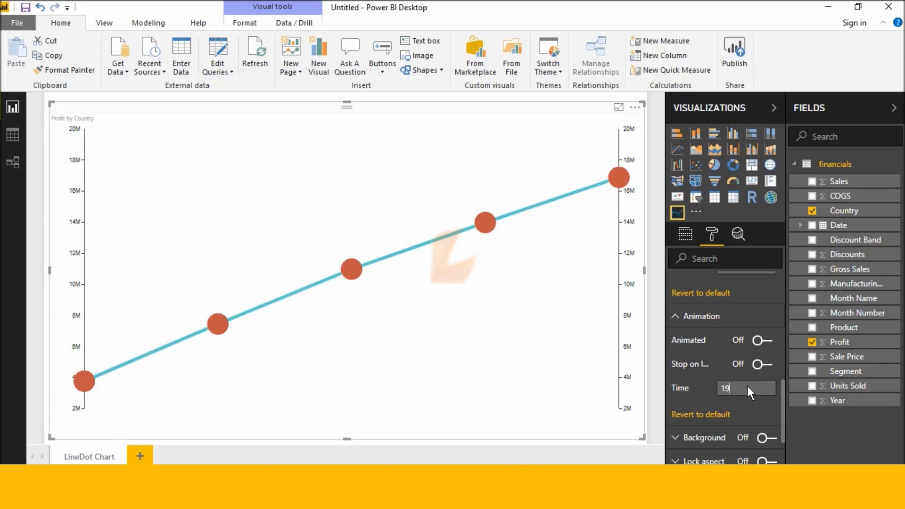
{"action": "left_click", "coordinate": [755, 345]}
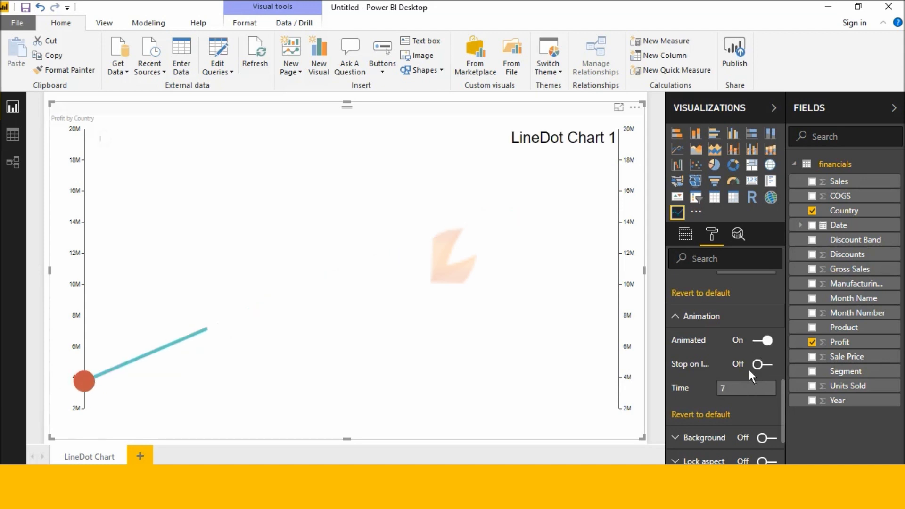
Step: Set the animation time to 2 after trying 5 and 1
{"action": "left_click_drag", "start_coordinate": [734, 392], "coordinate": [714, 387]}
{"action": "left_click", "coordinate": [714, 387]}
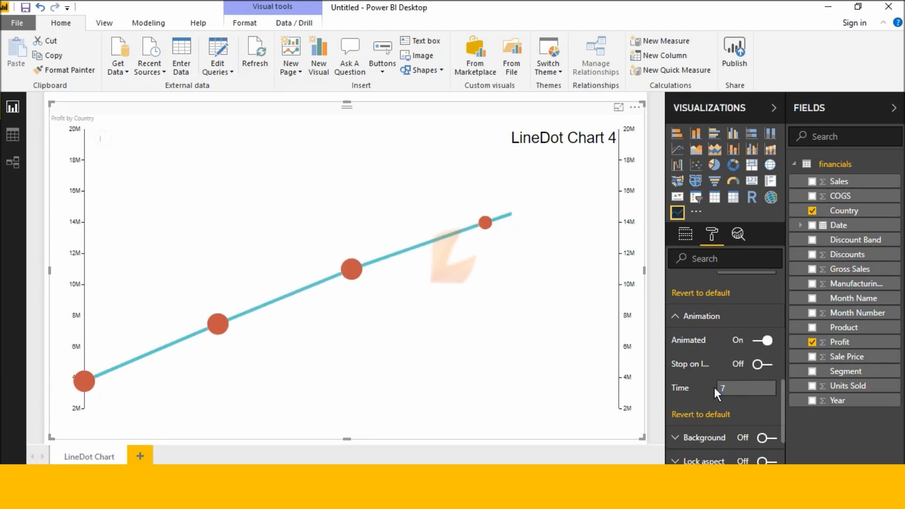
{"action": "key", "text": "Delete"}
{"action": "type", "text": "5"}
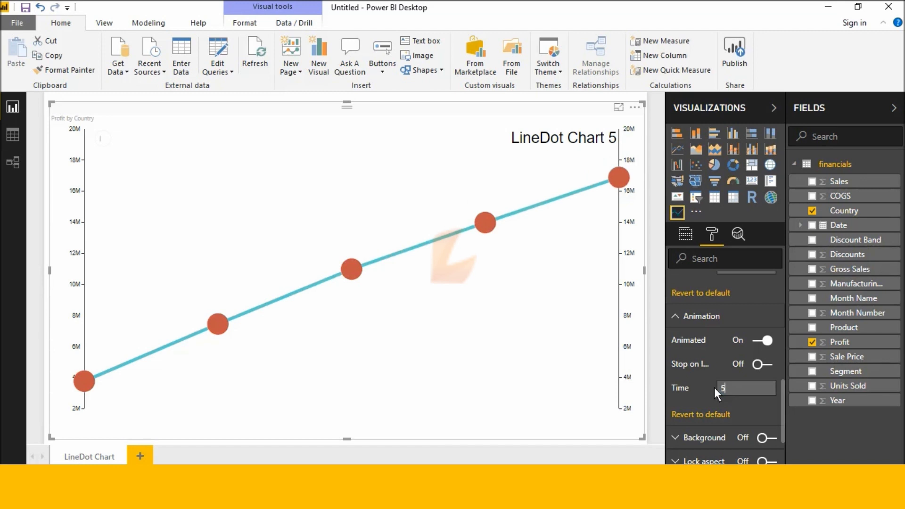
{"action": "key", "text": "Return"}
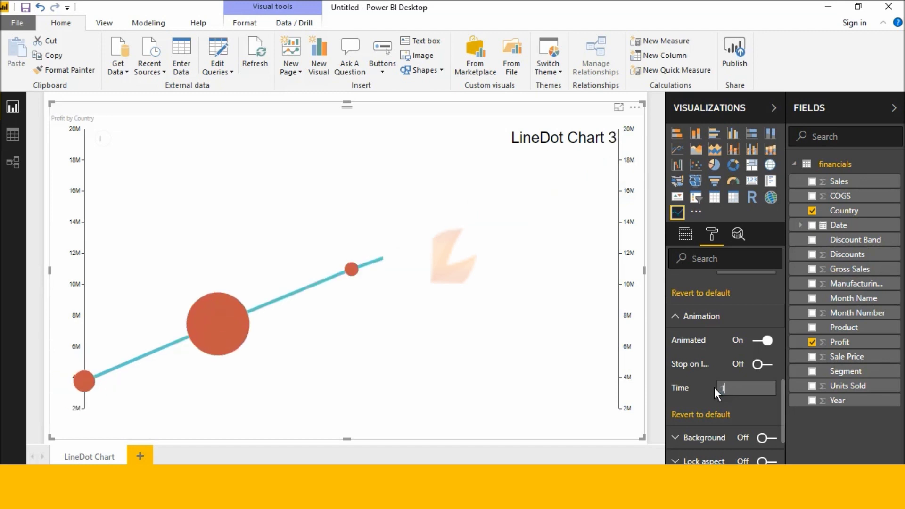
{"action": "key", "text": "BackSpace"}
{"action": "type", "text": "2"}
{"action": "key", "text": "Return"}
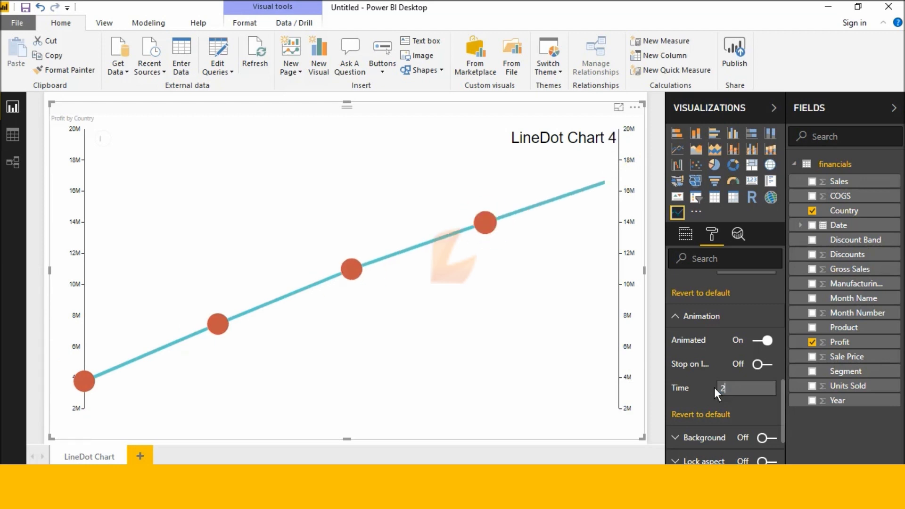
Step: Turn on the chart background with a light red color from the theme and a transparency of 75%
{"action": "scroll", "coordinate": [714, 388], "scroll_direction": "down", "scroll_amount": 2}
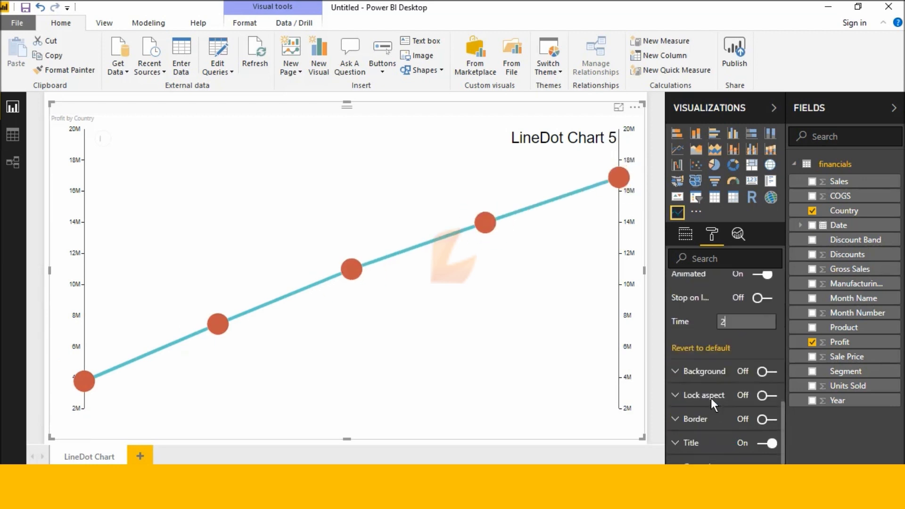
{"action": "left_click", "coordinate": [763, 371]}
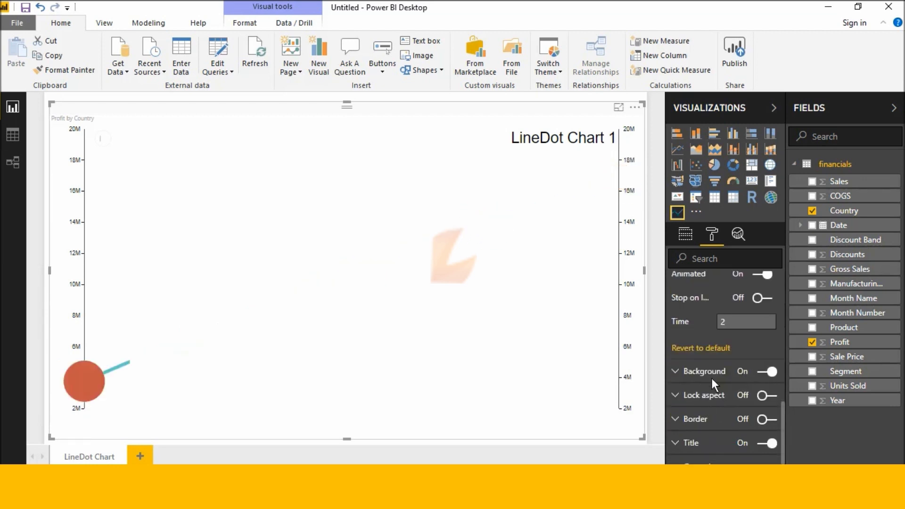
{"action": "left_click", "coordinate": [678, 370]}
{"action": "left_click", "coordinate": [766, 397]}
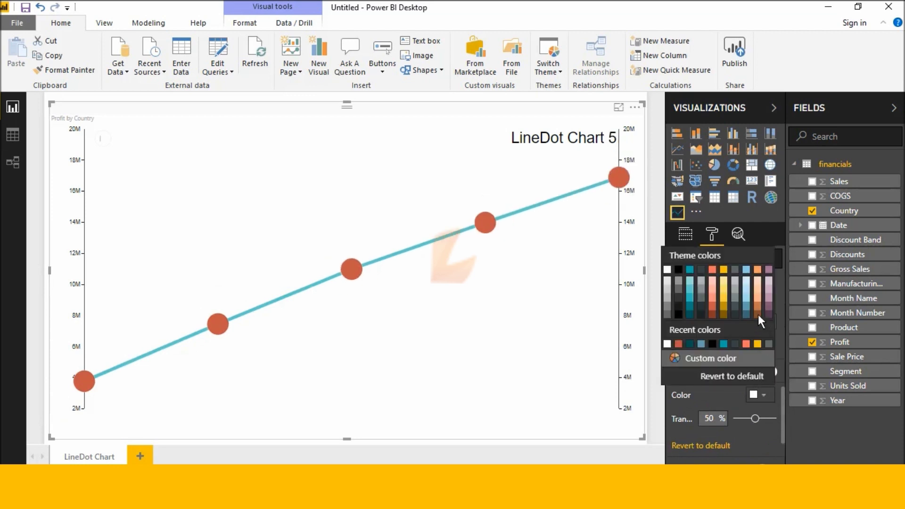
{"action": "left_click", "coordinate": [712, 287]}
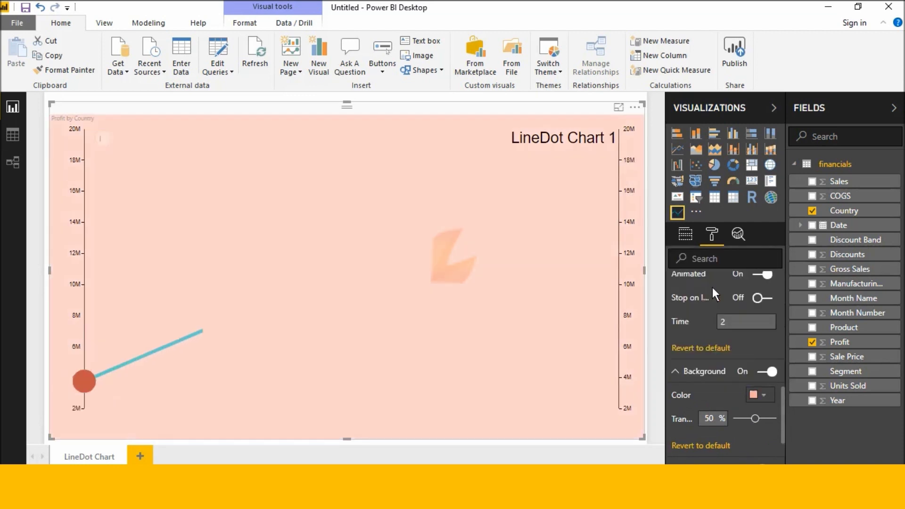
{"action": "left_click_drag", "start_coordinate": [757, 418], "coordinate": [764, 418]}
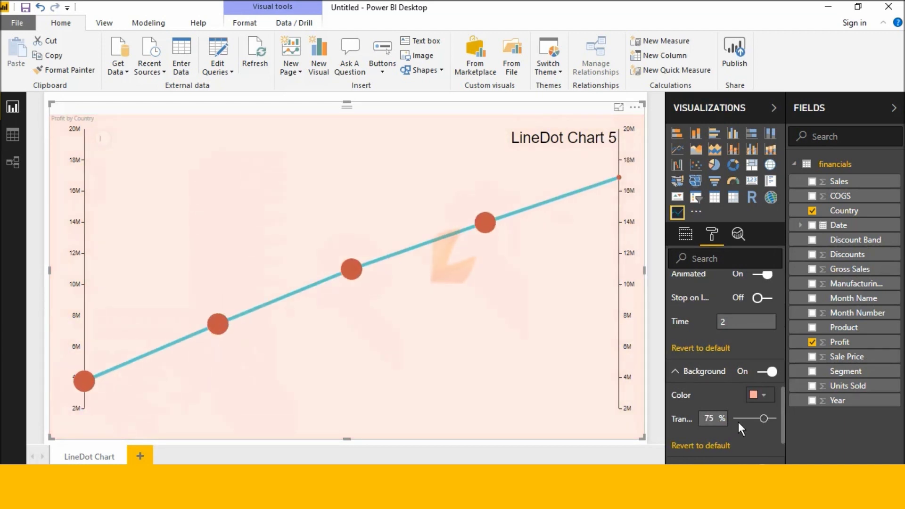
Step: Turn the X-Axis on and set its text size to 15
{"action": "scroll", "coordinate": [729, 399], "scroll_direction": "up", "scroll_amount": 3}
{"action": "scroll", "coordinate": [728, 398], "scroll_direction": "up", "scroll_amount": 2}
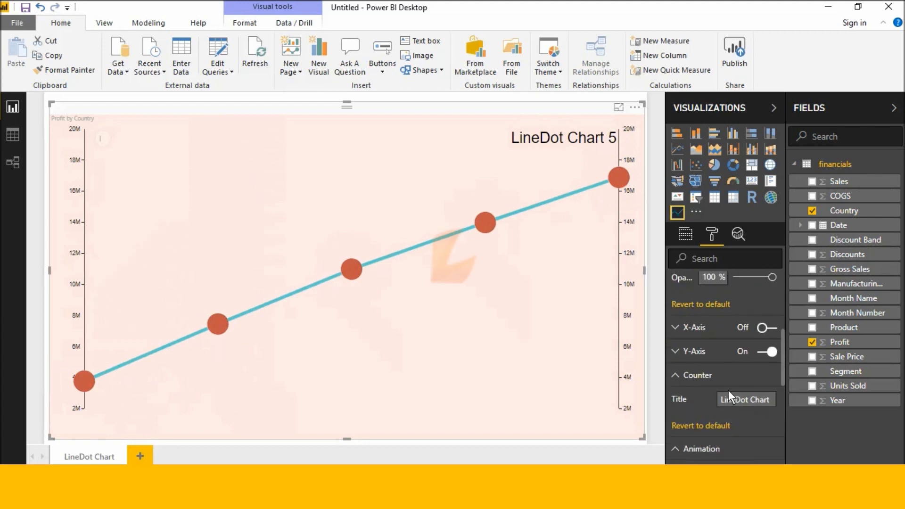
{"action": "left_click", "coordinate": [761, 328]}
{"action": "scroll", "coordinate": [757, 340], "scroll_direction": "down", "scroll_amount": 3}
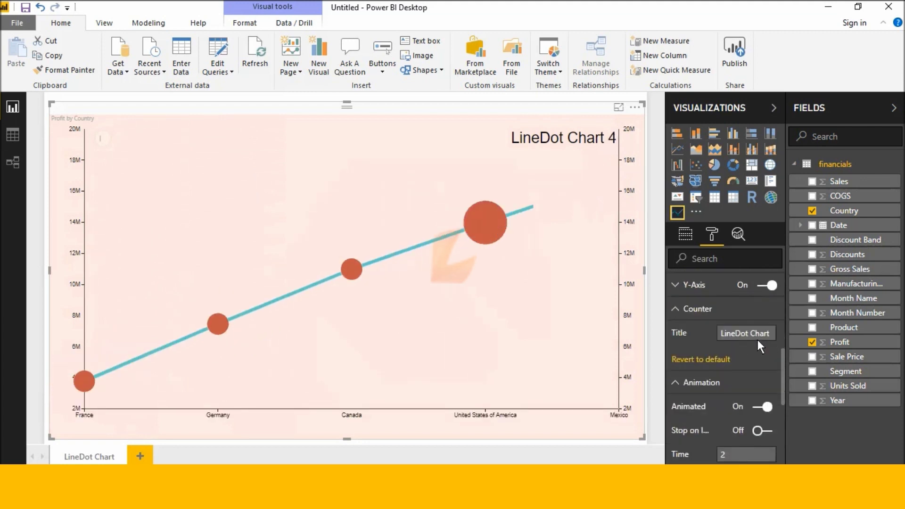
{"action": "scroll", "coordinate": [716, 339], "scroll_direction": "up", "scroll_amount": 2}
{"action": "left_click", "coordinate": [685, 327]}
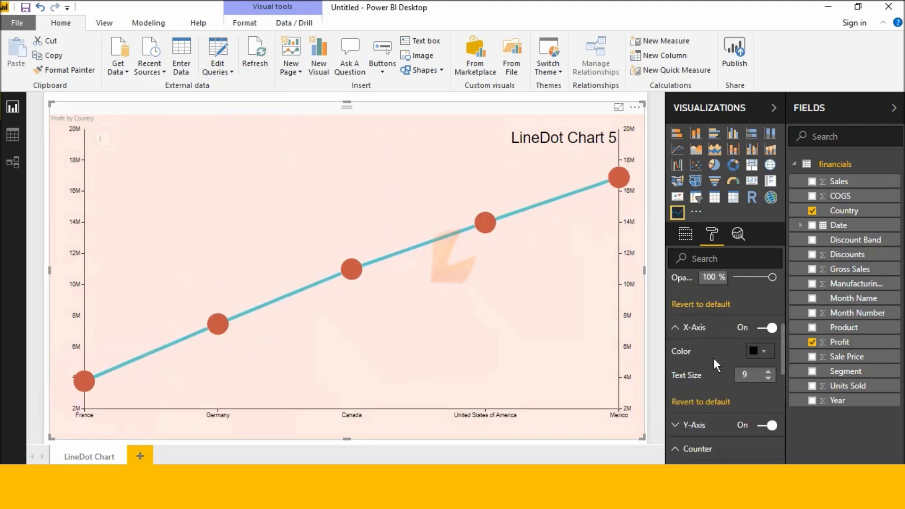
{"action": "left_click", "coordinate": [767, 372]}
{"action": "left_click", "coordinate": [768, 373]}
{"action": "left_click", "coordinate": [768, 373]}
{"action": "left_click", "coordinate": [767, 373]}
{"action": "left_click", "coordinate": [768, 372]}
{"action": "left_click", "coordinate": [768, 372]}
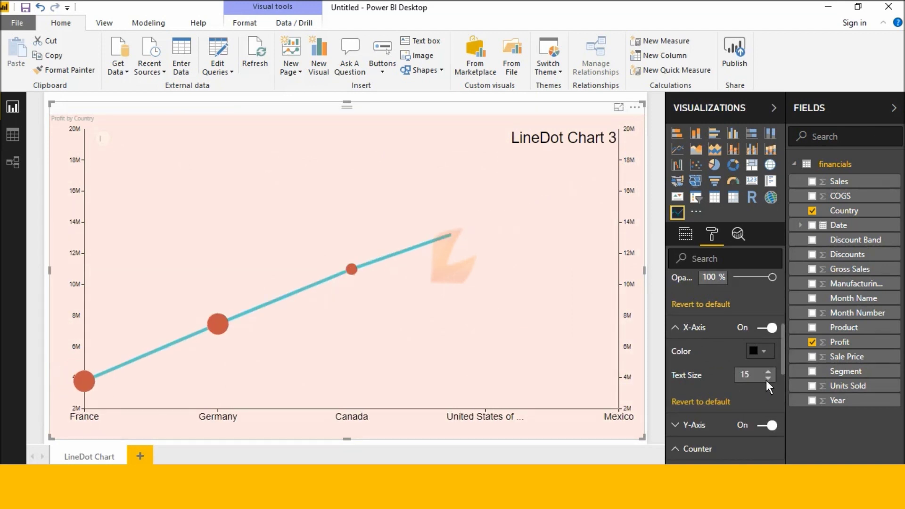